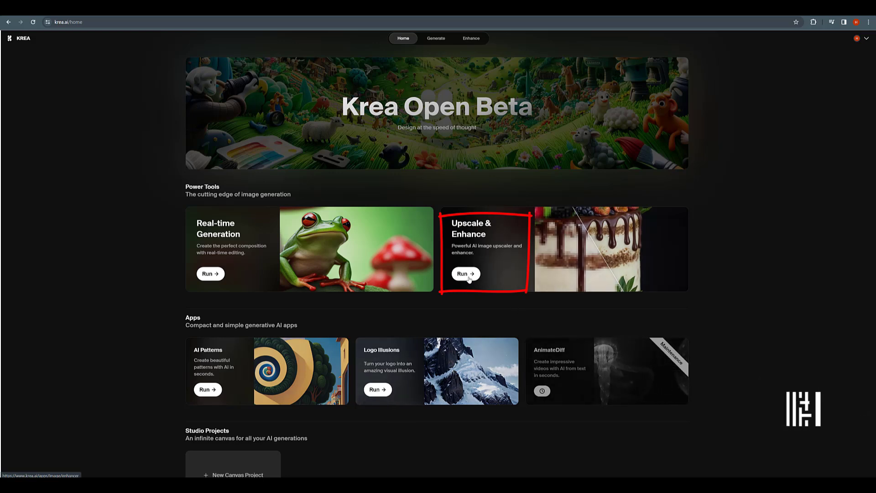
# Open the Enhance upscaler tool and look through its style options without choosing one.
pyautogui.click(473, 39)
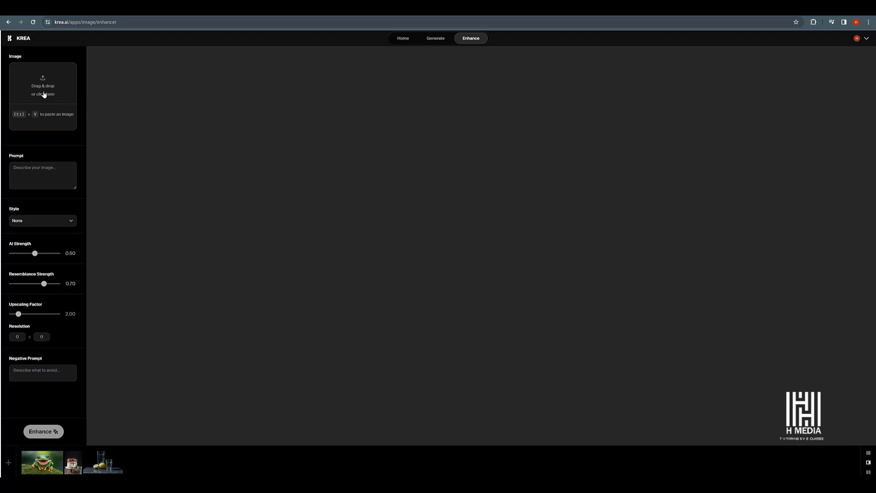
pyautogui.click(68, 223)
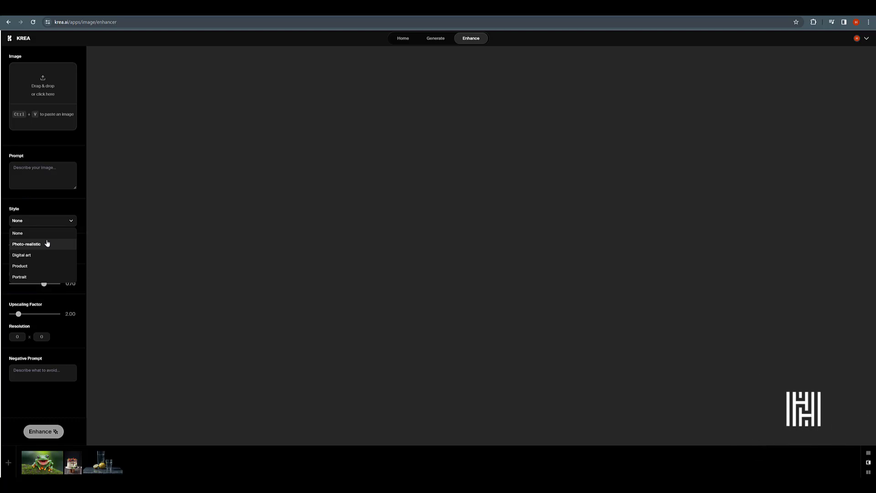
pyautogui.press('Escape')
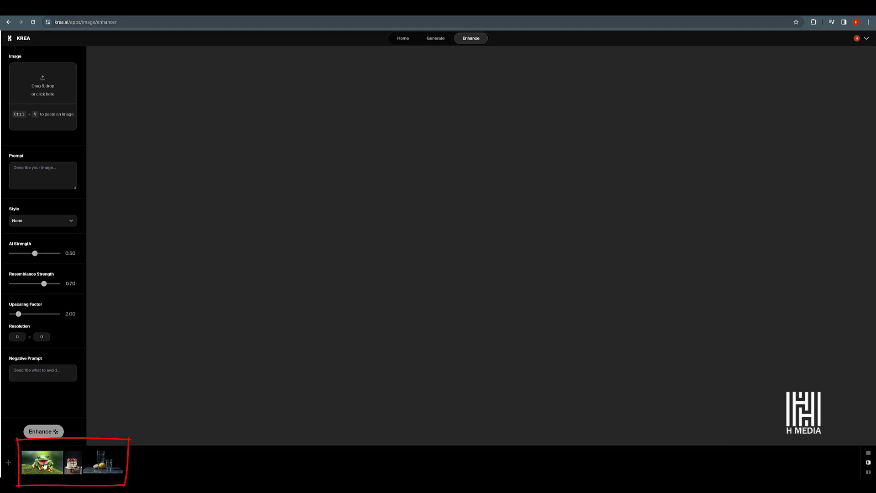
# Load the frog image from the gallery and compare its original and enhanced versions with the slider.
pyautogui.click(58, 462)
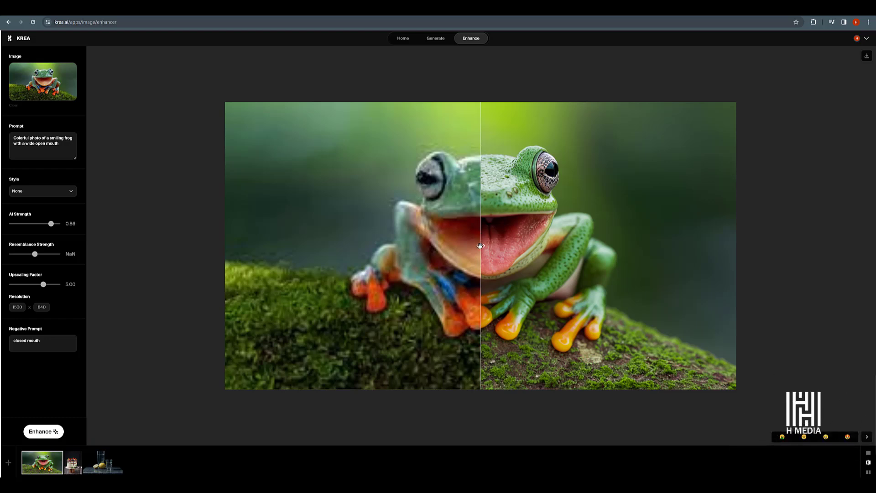
pyautogui.moveTo(486, 246); pyautogui.dragTo(708, 248)
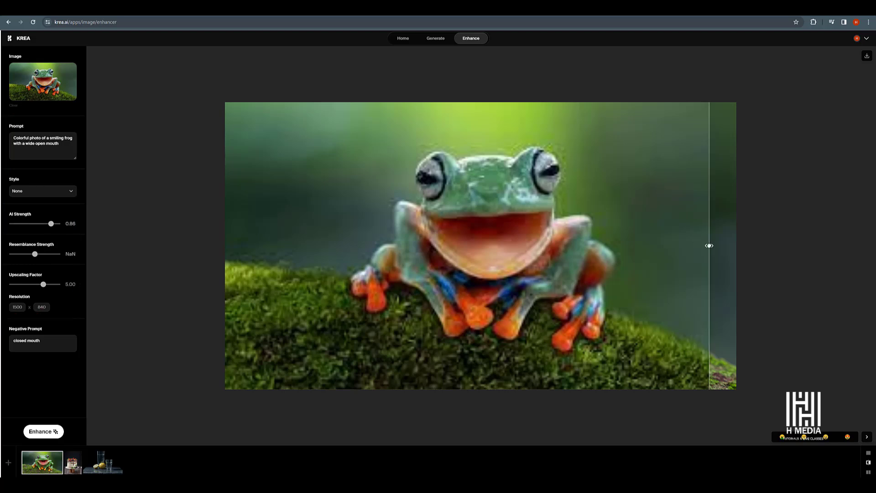
pyautogui.moveTo(709, 246); pyautogui.dragTo(479, 232)
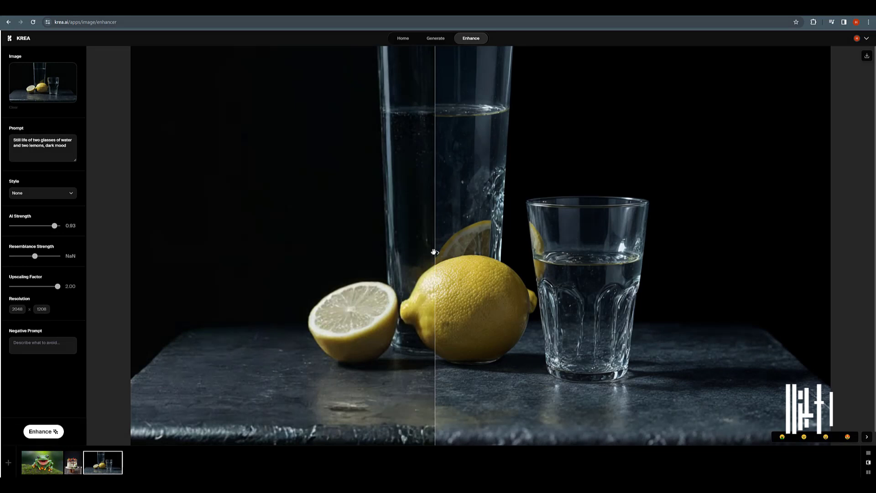
# Drag the foggy forest image into the image drop zone.
pyautogui.moveTo(434, 252); pyautogui.dragTo(398, 280)
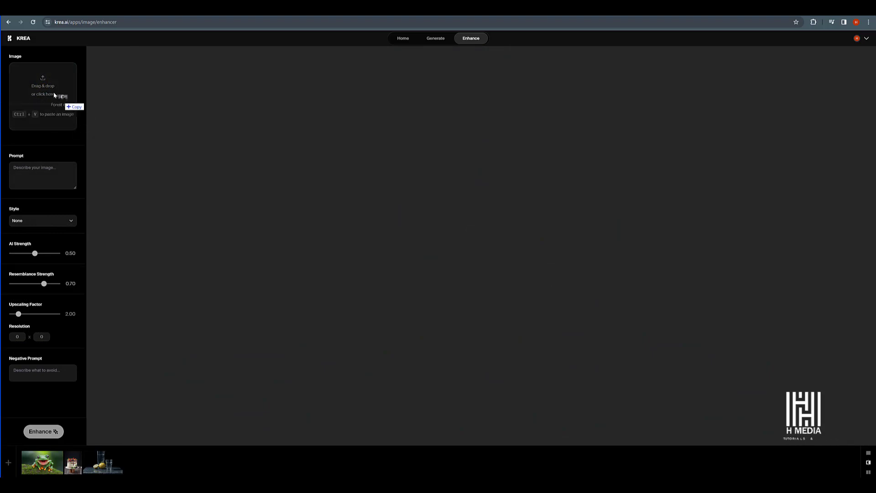
pyautogui.moveTo(1, 114); pyautogui.dragTo(53, 93)
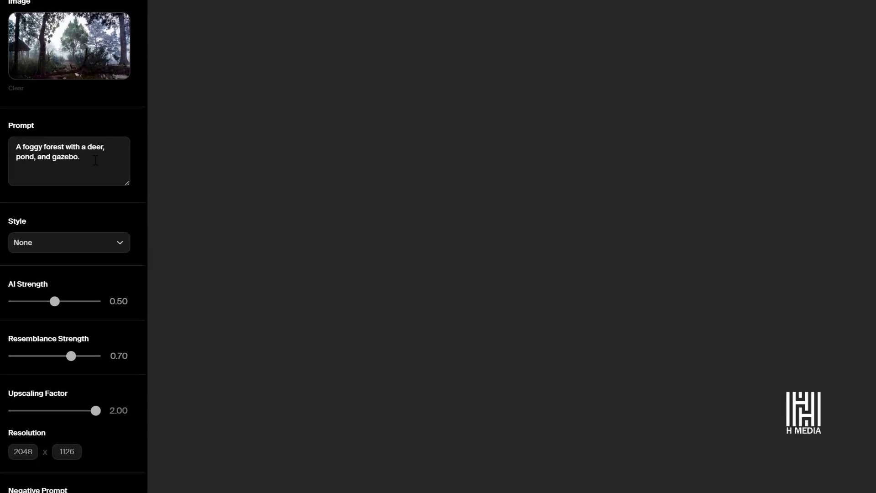
# Set the enhancement style to Photo-realistic.
pyautogui.click(94, 159)
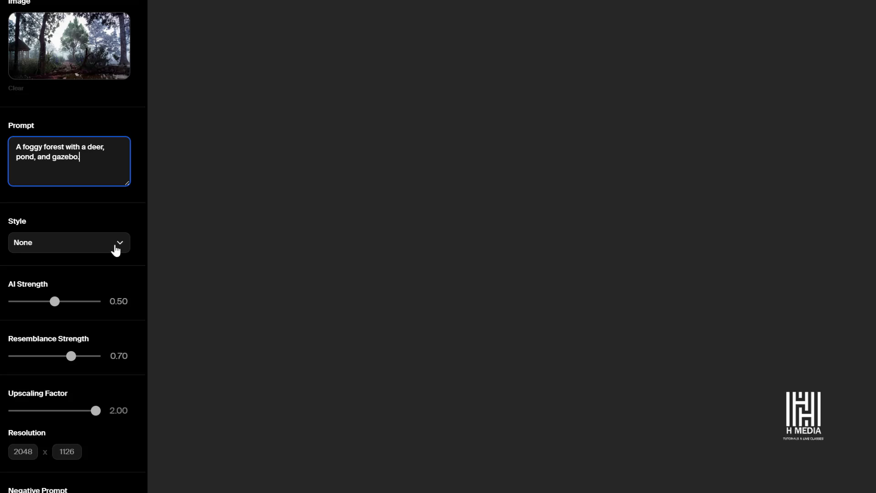
pyautogui.click(119, 246)
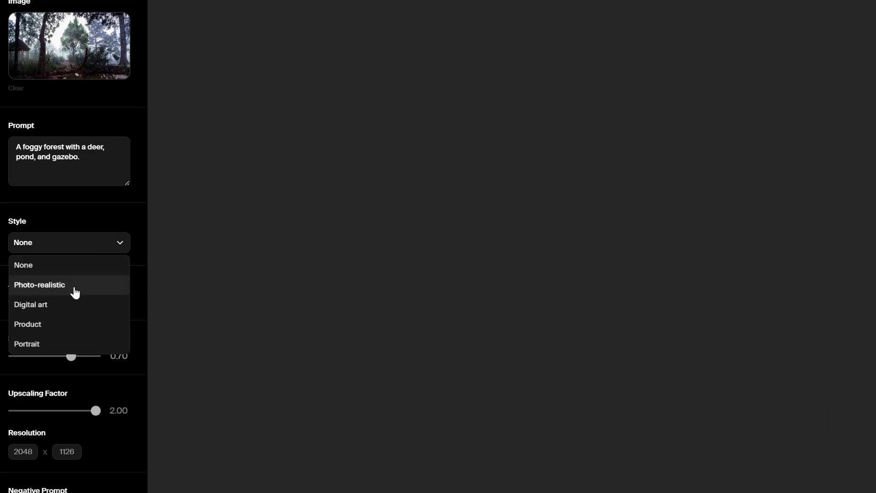
pyautogui.click(76, 292)
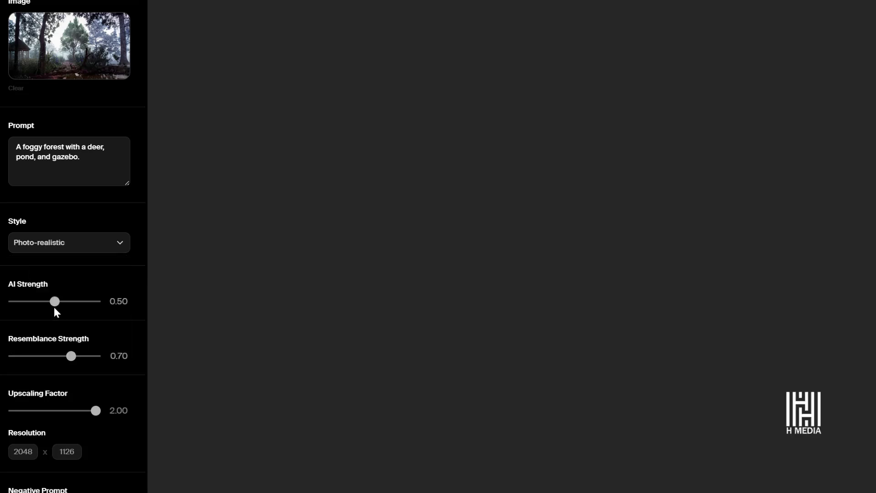
# Raise the AI Strength to 0.80 and run Enhance on the forest image.
pyautogui.moveTo(55, 304); pyautogui.dragTo(80, 305)
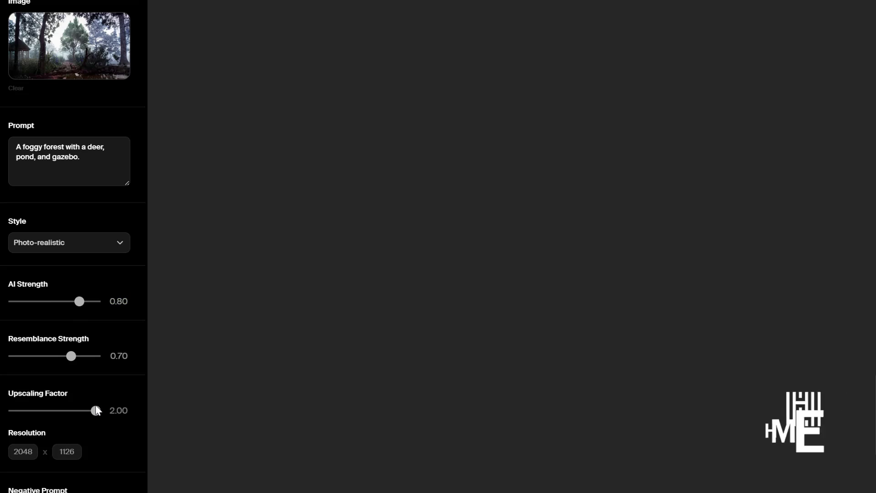
pyautogui.press('Tab')
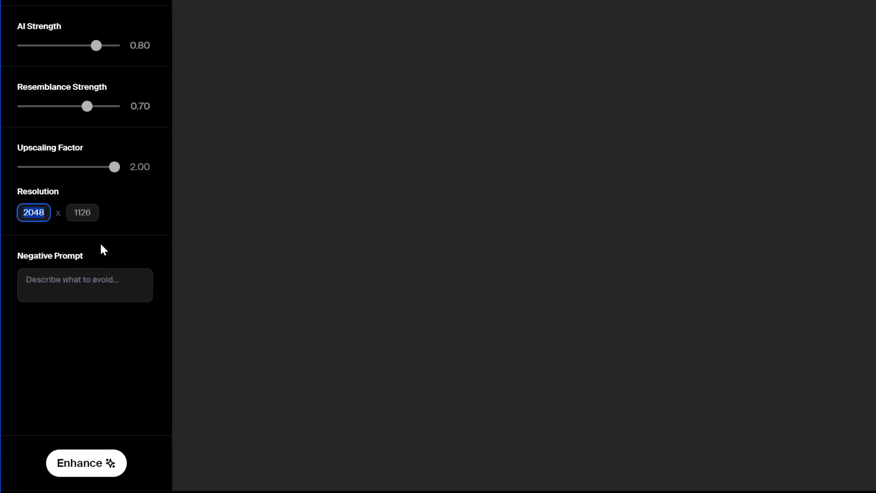
pyautogui.click(76, 223)
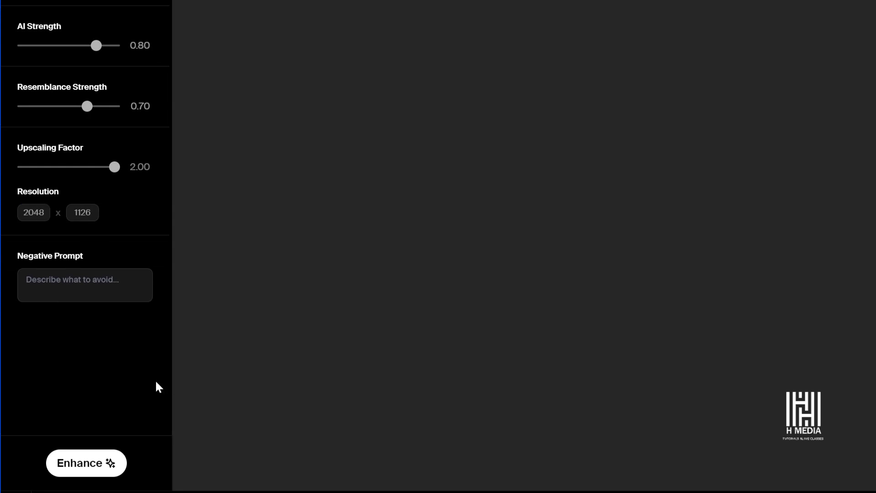
pyautogui.click(84, 464)
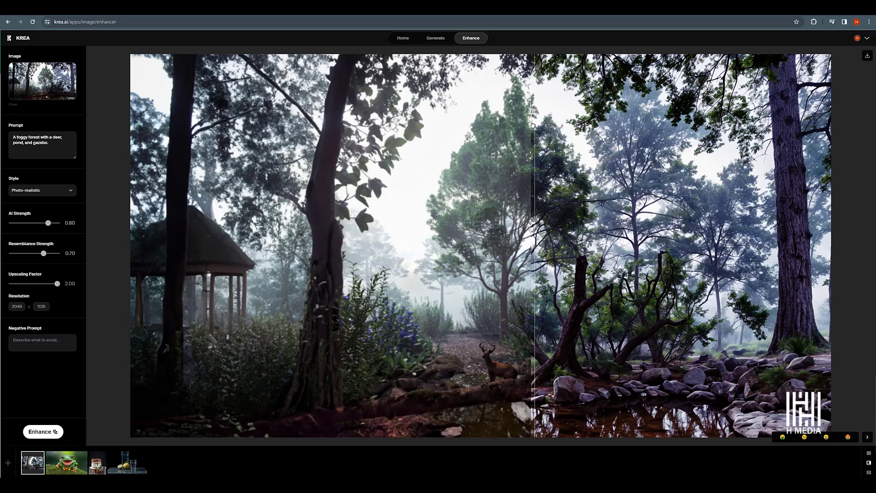
# Run Enhance again with AI Strength 0.63 and Resemblance Strength 0.00, and open the new result.
pyautogui.moveTo(521, 125)
pyautogui.mouseDown()
pyautogui.moveTo(509, 183)
pyautogui.moveTo(321, 291)
pyautogui.moveTo(249, 303)
pyautogui.moveTo(131, 300)
pyautogui.mouseUp()
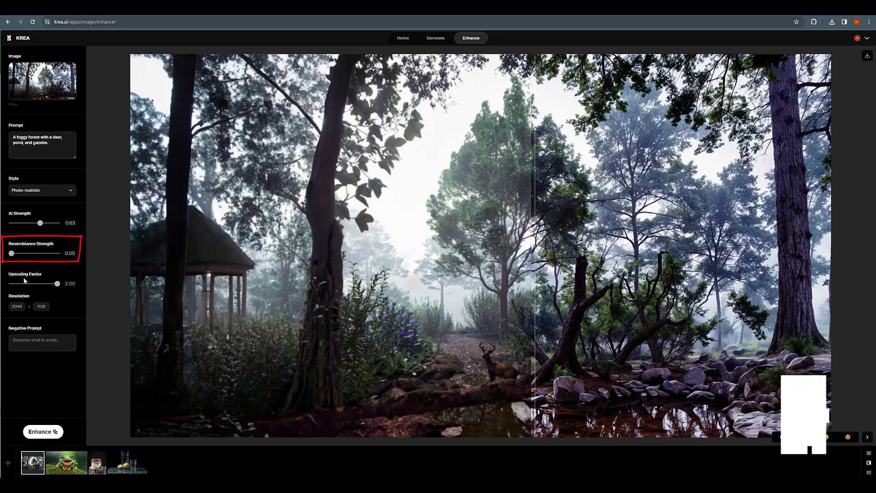
pyautogui.click(41, 436)
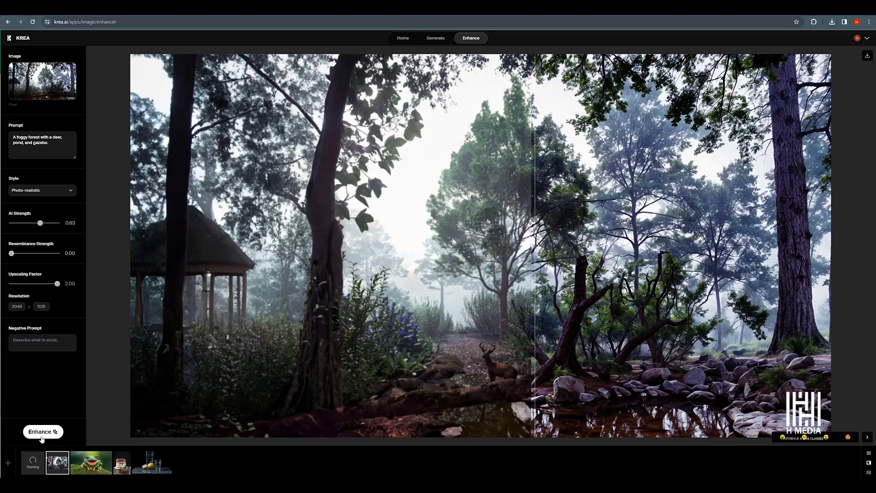
pyautogui.click(35, 465)
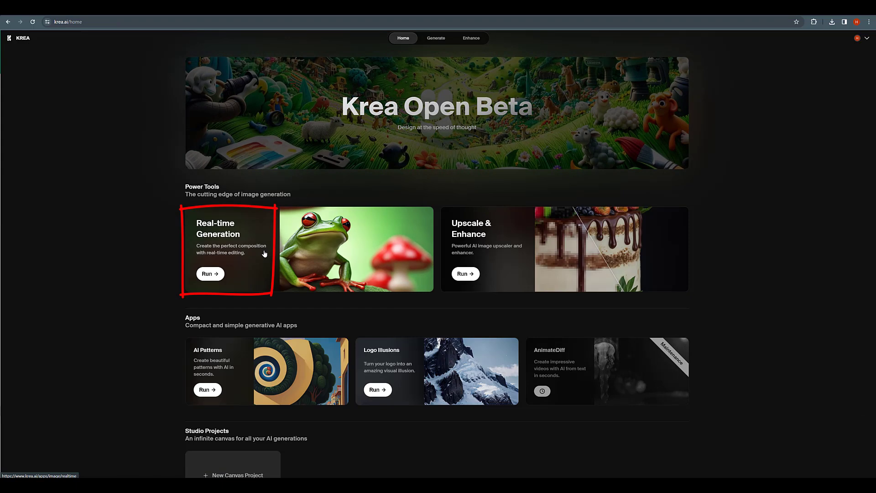
# Open the Real-time Generation tool and pick the canvas input source.
pyautogui.click(210, 273)
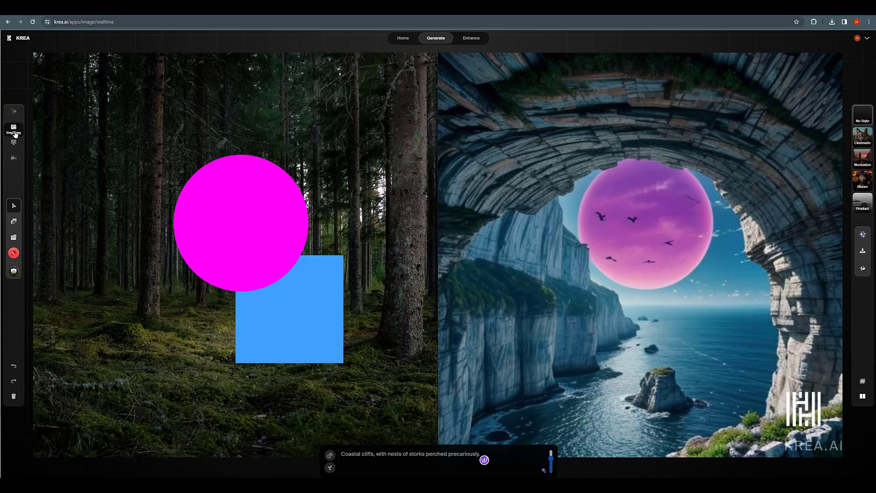
pyautogui.click(16, 145)
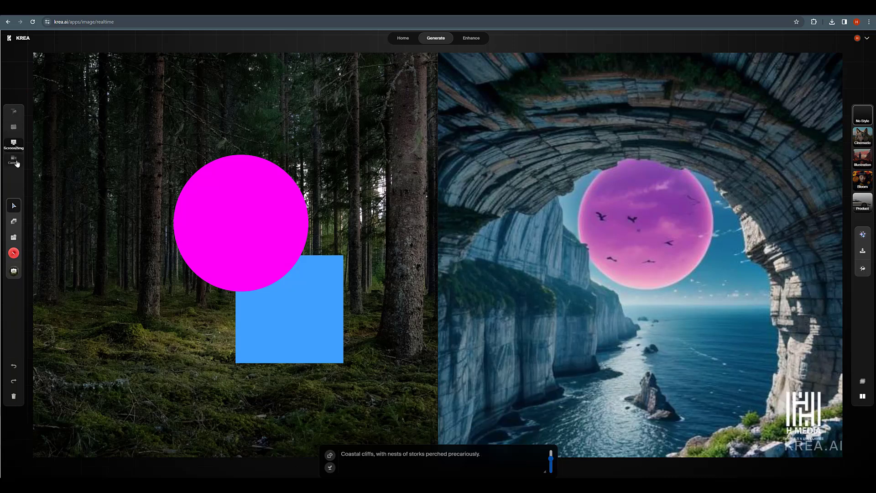
# Move the magenta circle up and nudge the blue square upward on the canvas.
pyautogui.moveTo(220, 210)
pyautogui.mouseDown()
pyautogui.moveTo(195, 215)
pyautogui.moveTo(204, 203)
pyautogui.mouseUp()
pyautogui.moveTo(289, 289)
pyautogui.mouseDown()
pyautogui.moveTo(304, 244)
pyautogui.moveTo(292, 275)
pyautogui.mouseUp()
pyautogui.moveTo(221, 209); pyautogui.dragTo(245, 195)
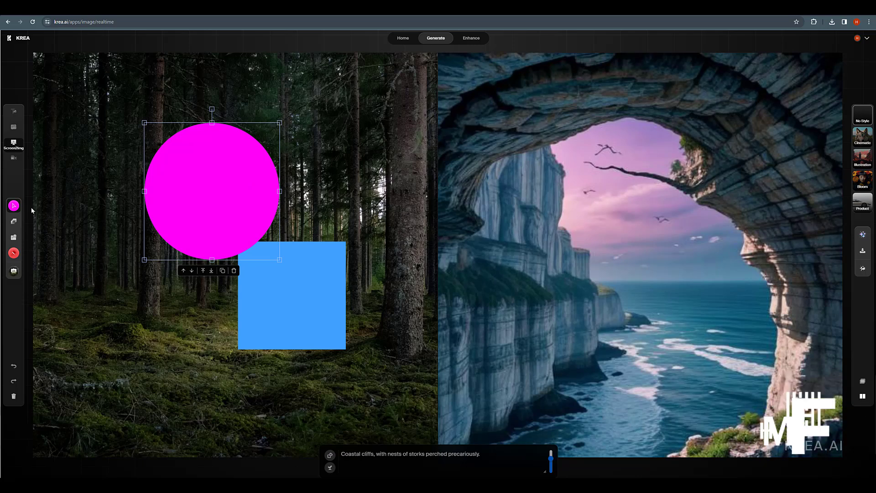
# Shrink the magenta circle by dragging its top-left corner handle inward.
pyautogui.click(14, 206)
pyautogui.click(220, 116)
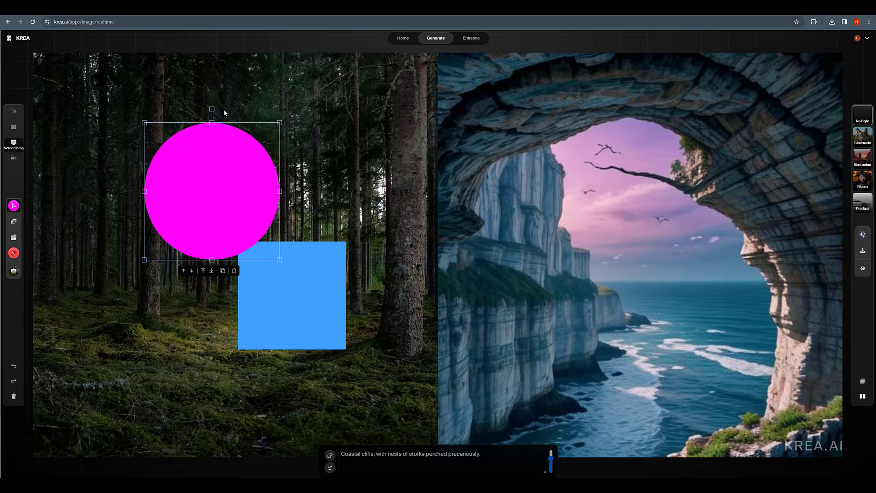
pyautogui.moveTo(144, 122); pyautogui.dragTo(191, 169)
# Draw a small cyan circle, about 55 px wide, over the top edge of the blue square.
pyautogui.press('r')
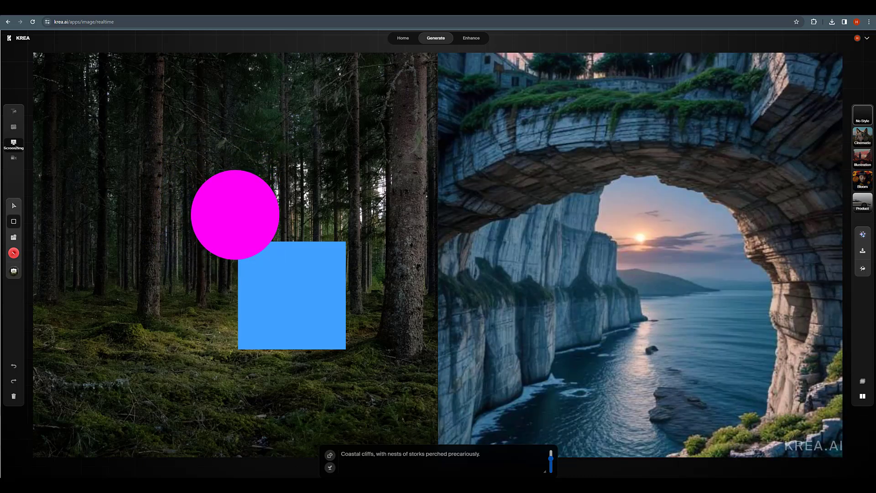
pyautogui.click(14, 222)
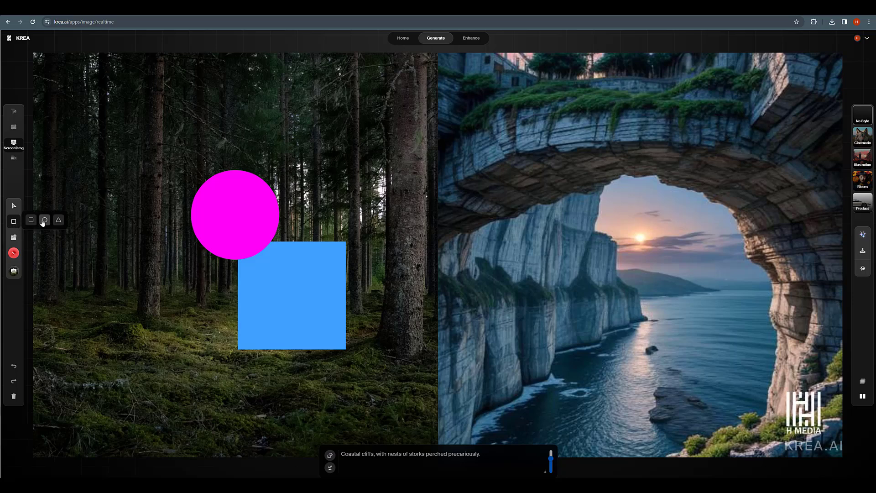
pyautogui.moveTo(203, 268)
pyautogui.mouseDown()
pyautogui.moveTo(251, 315)
pyautogui.moveTo(279, 216)
pyautogui.mouseUp()
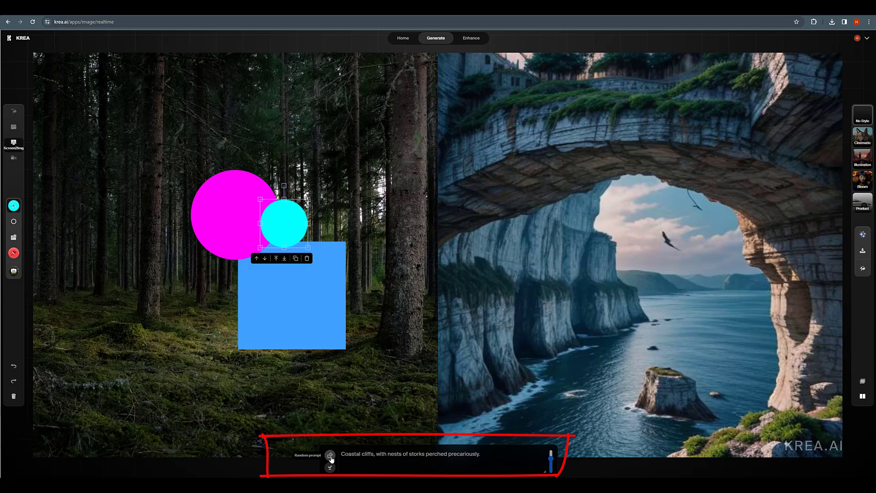
# Roll random prompts until it reads 'Cliffside monasteries in Meteora, where prayers meet clouds.'.
pyautogui.click(330, 455)
pyautogui.click(329, 455)
pyautogui.click(330, 456)
pyautogui.click(330, 455)
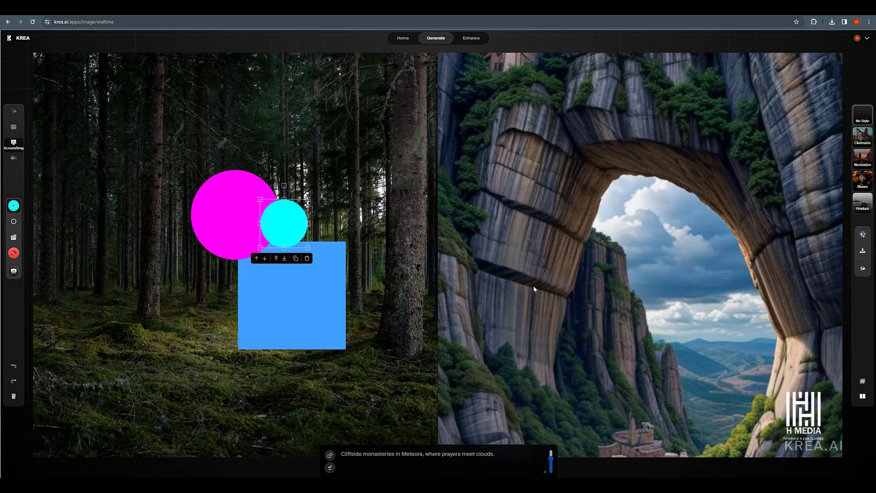
# Try the Cinematic, Bloom and Product style presets on the live render.
pyautogui.click(863, 136)
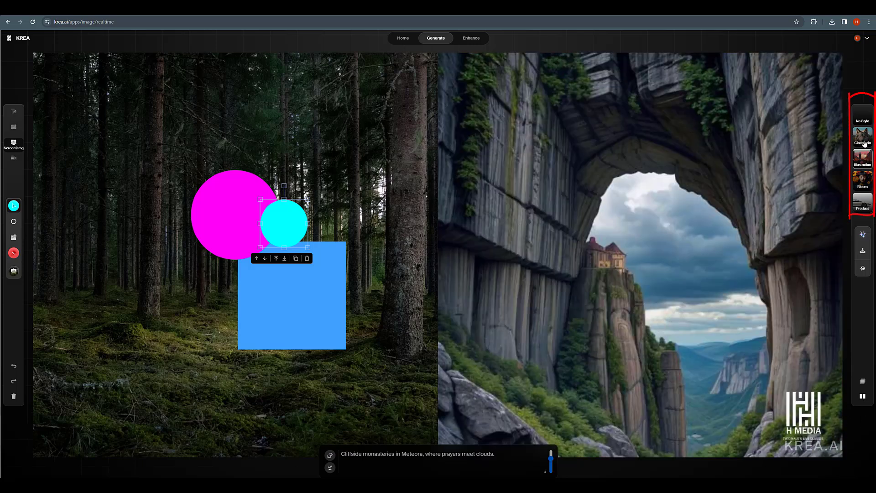
pyautogui.click(866, 185)
pyautogui.click(865, 204)
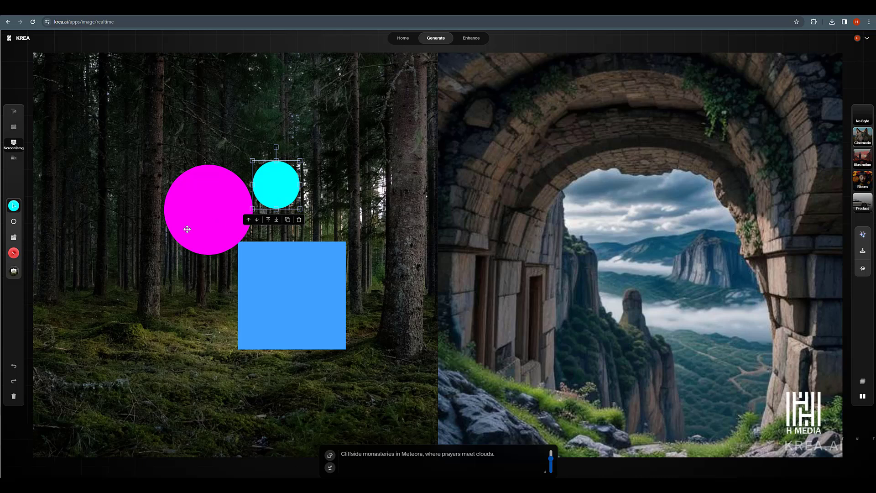
# Paint a brown brush stroke to the right of the blue square.
pyautogui.click(13, 253)
pyautogui.click(264, 192)
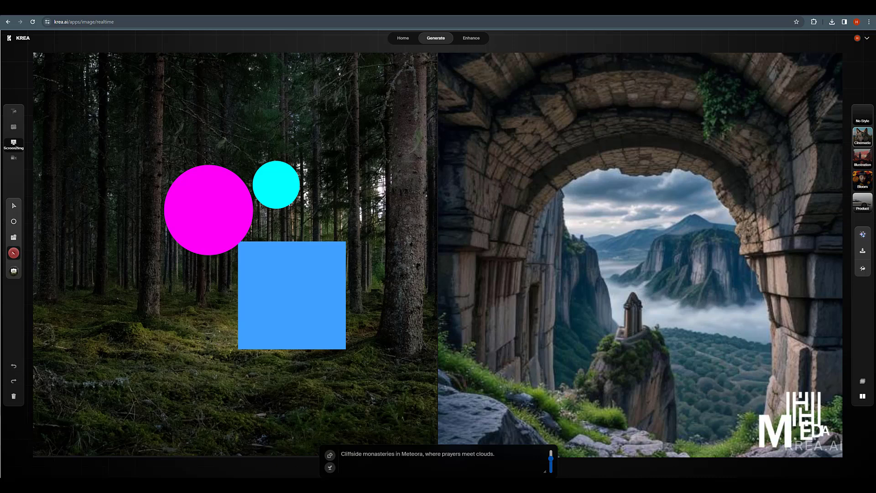
pyautogui.moveTo(364, 195); pyautogui.dragTo(341, 256)
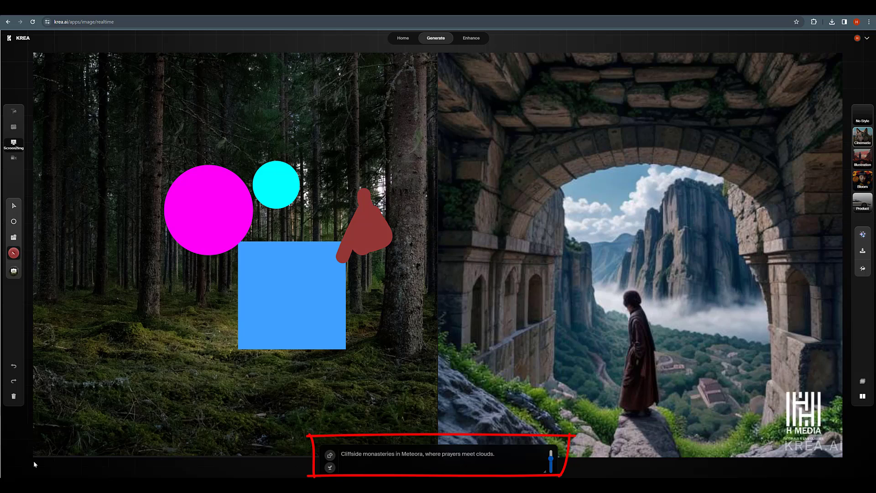
# Append ', misty dark foggy' to the end of the prompt.
pyautogui.click(500, 454)
pyautogui.write('m')
pyautogui.write('isty darfoggy')
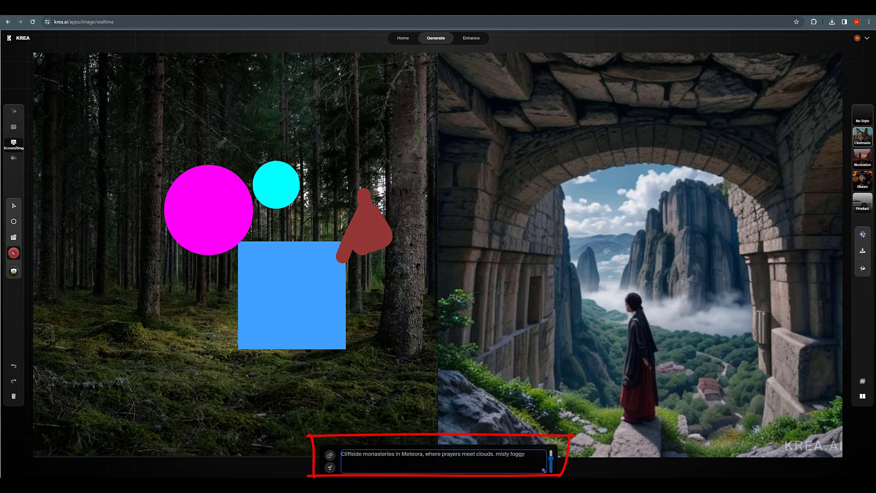
pyautogui.click(510, 454)
pyautogui.write('dar')
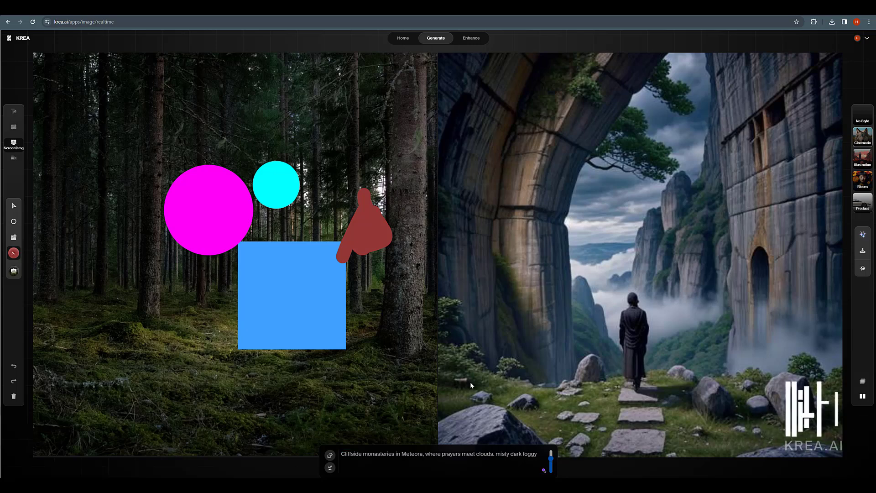
# Send the live render to Enhance & Upscale and run Enhance on it.
pyautogui.click(862, 271)
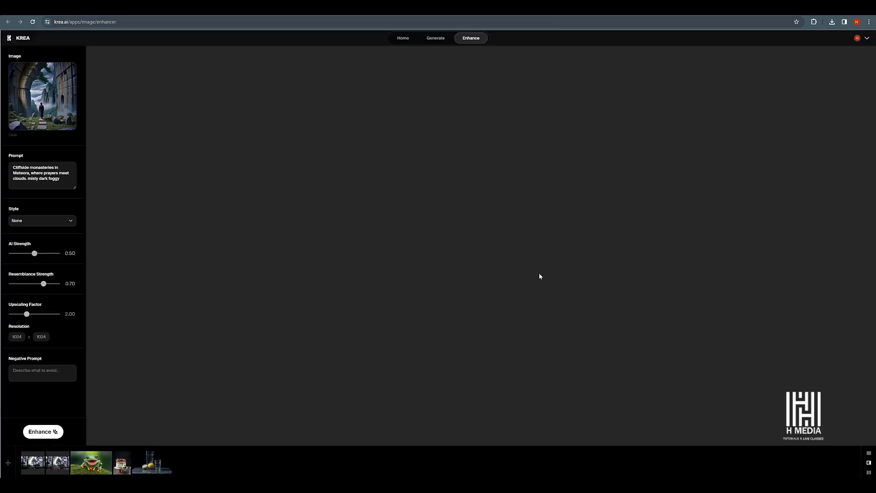
pyautogui.click(43, 431)
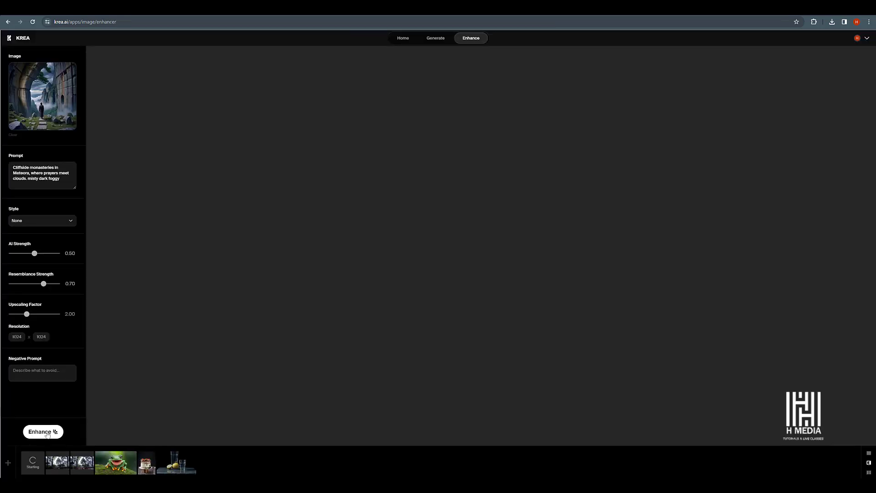
# Download the enhanced Meteora image.
pyautogui.moveTo(480, 252); pyautogui.dragTo(292, 266)
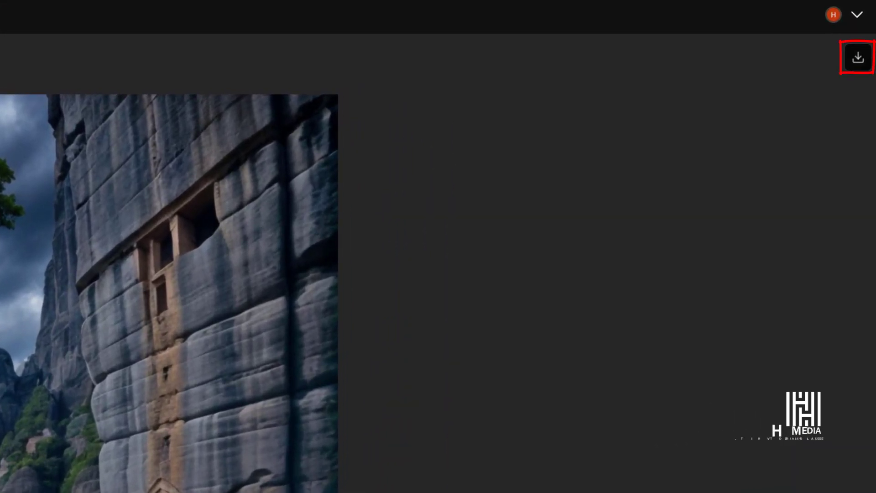
pyautogui.click(857, 61)
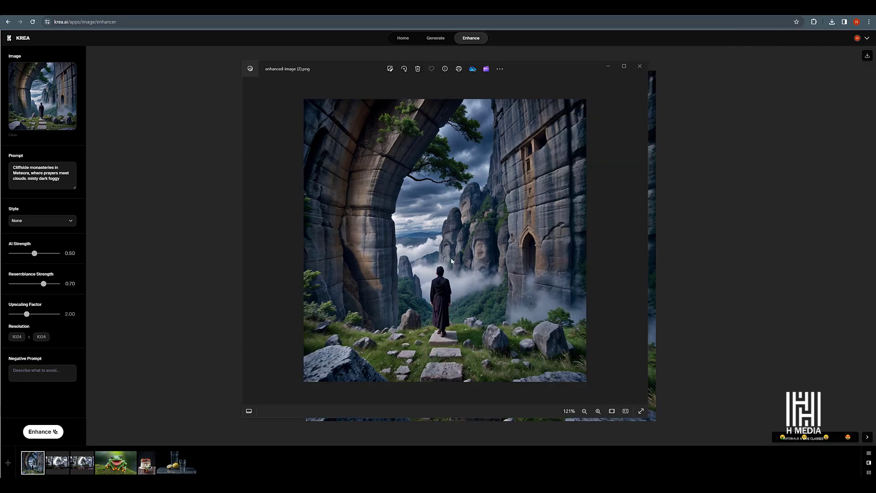
# Zoom and pan the downloaded image in the photo viewer to inspect its detail.
pyautogui.scroll(2, 451, 258)
pyautogui.moveTo(467, 274); pyautogui.dragTo(553, 260)
pyautogui.scroll(-2, 552, 260)
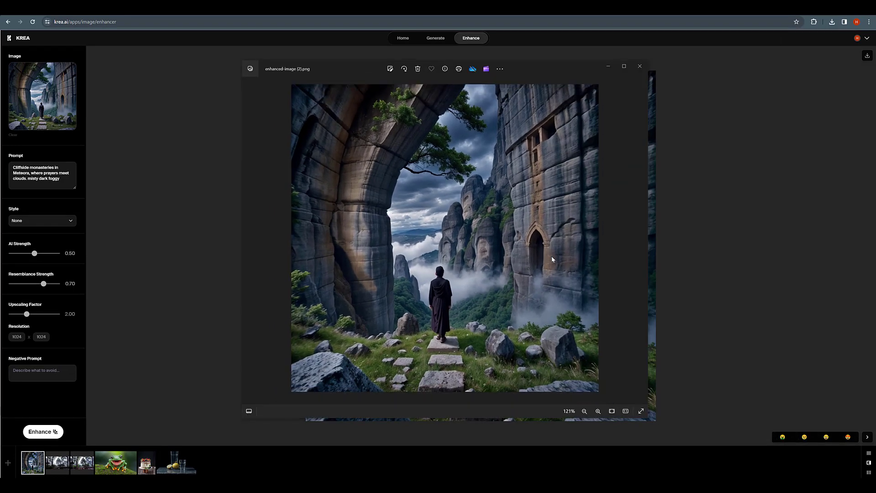
pyautogui.scroll(3, 515, 254)
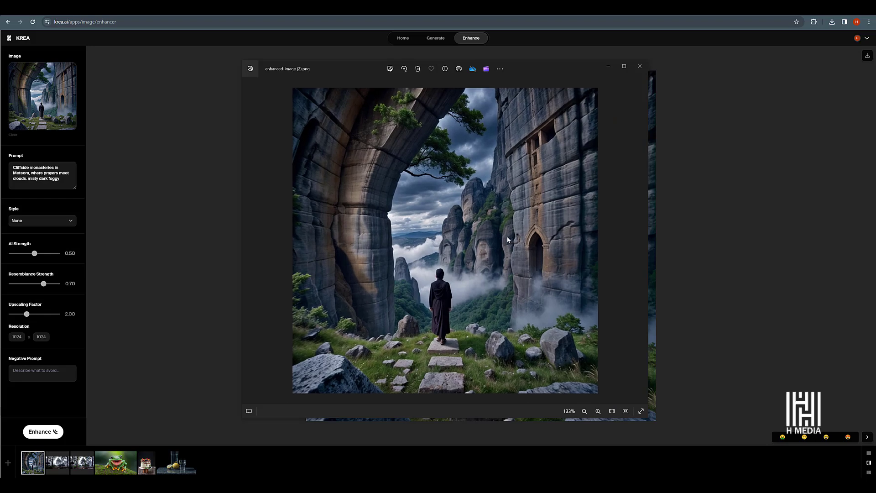